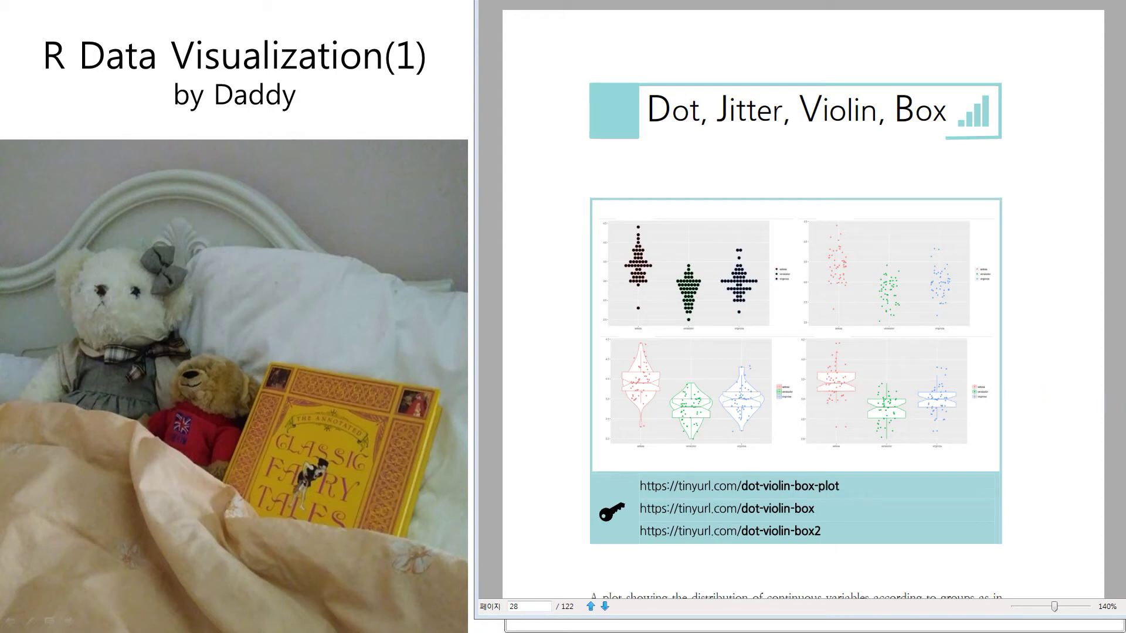
# - Upload iris_groups.csv into the stat4everyone app through the Browse file dialog
pyautogui.hotkey('alt', 'Tab')
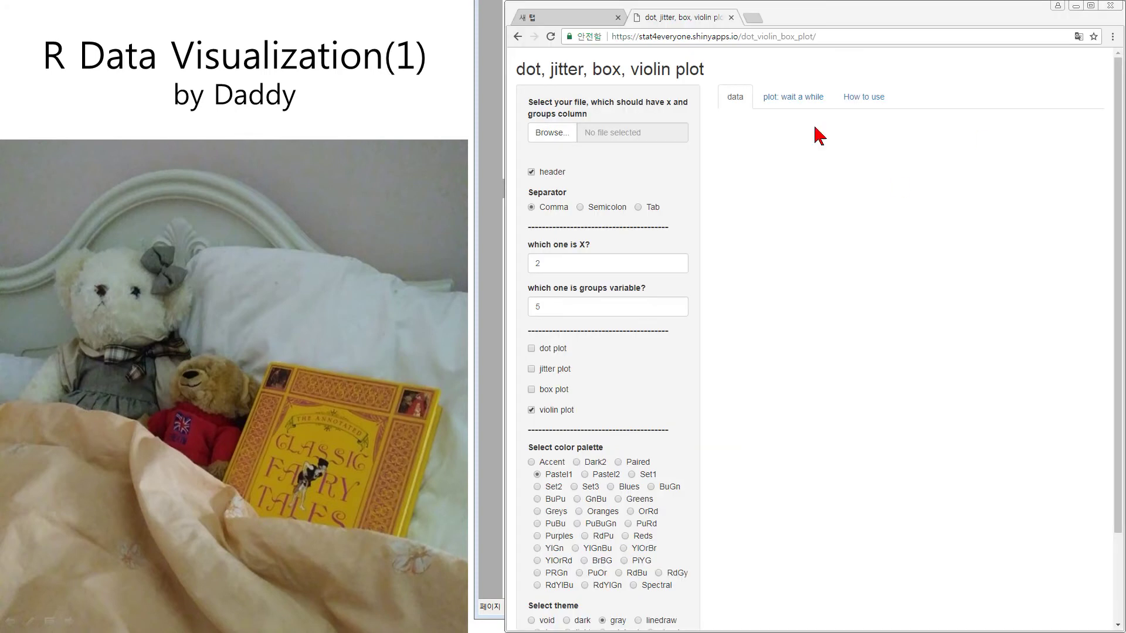
pyautogui.click(549, 133)
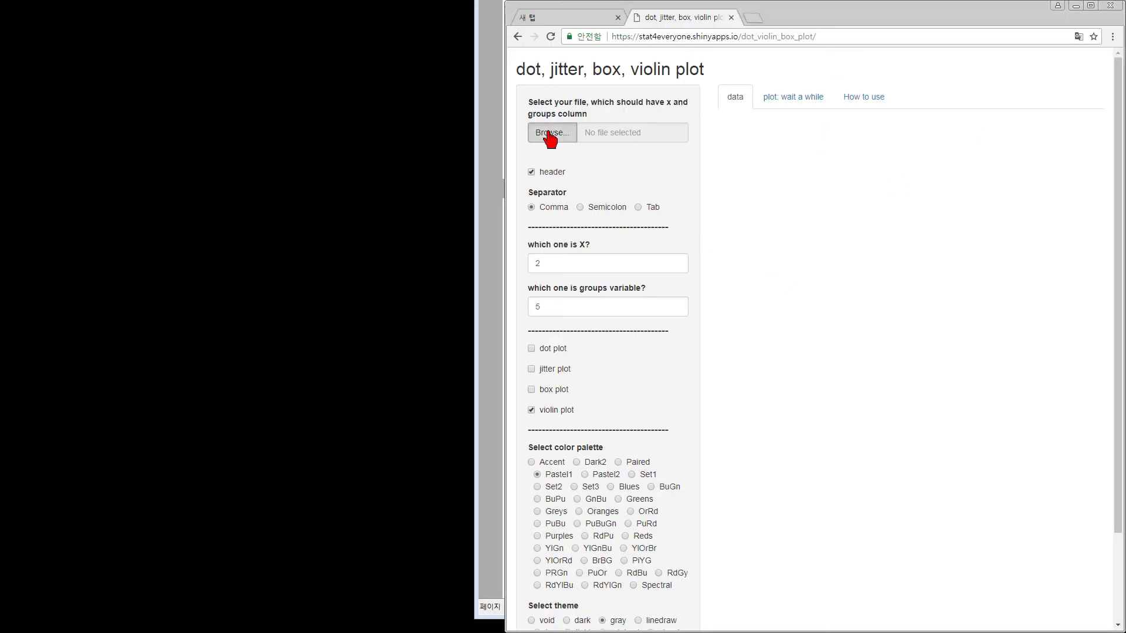
pyautogui.doubleClick(699, 84)
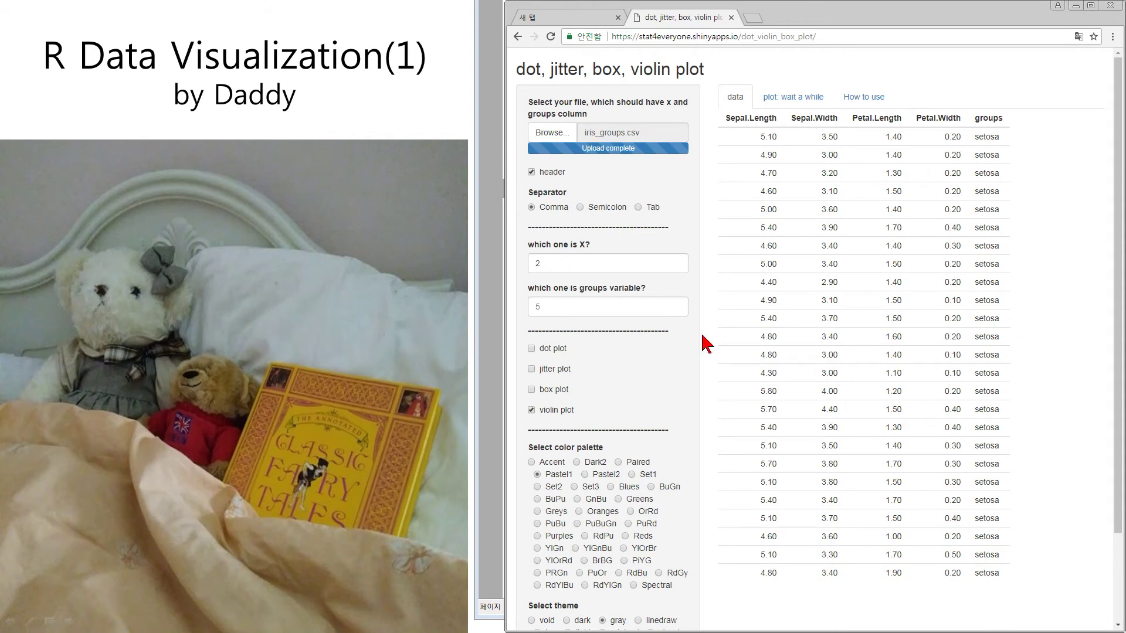
# - Switch to the 'plot: wait a while' view to see the Dark2 violin plot of the species
pyautogui.click(774, 97)
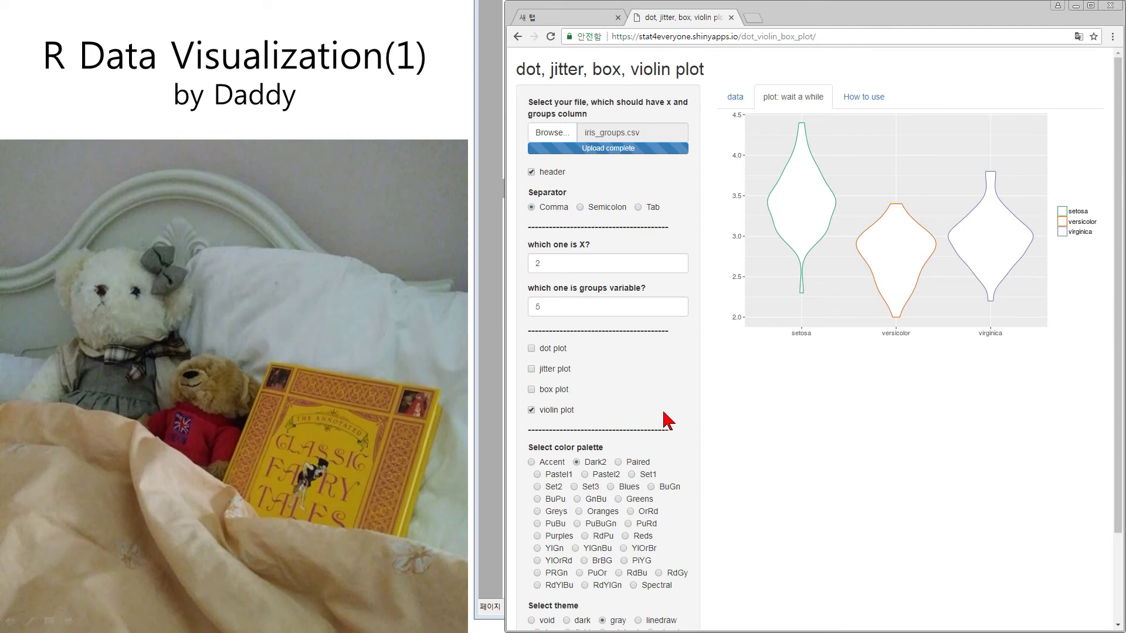
# - Switch the layers to jittered points over box plots, turning off dots and violins
pyautogui.click(554, 350)
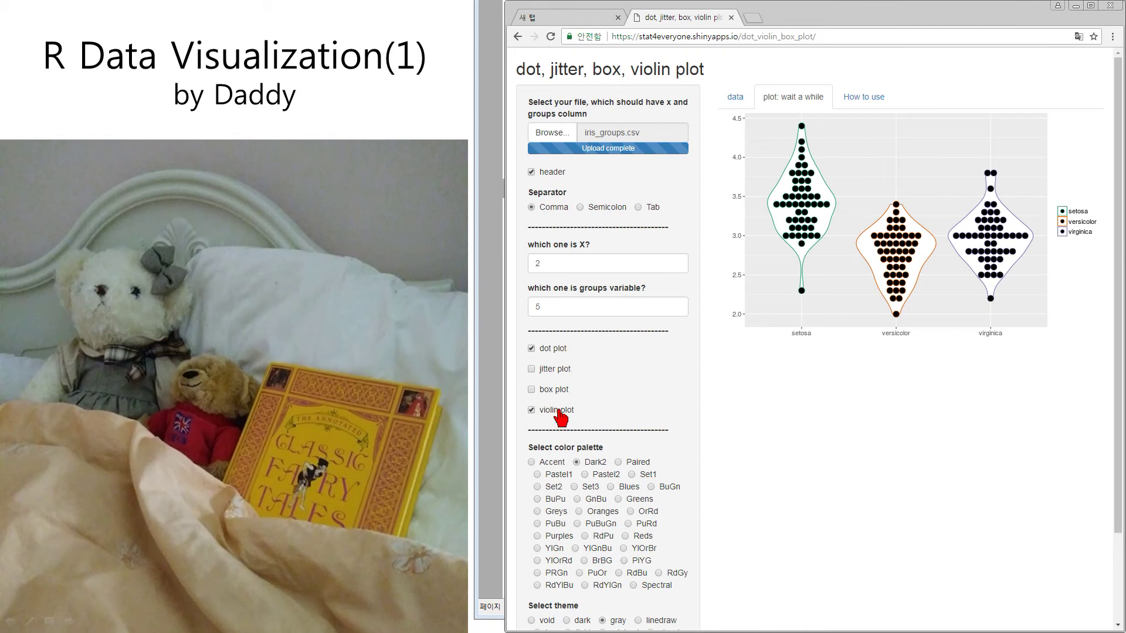
pyautogui.click(556, 369)
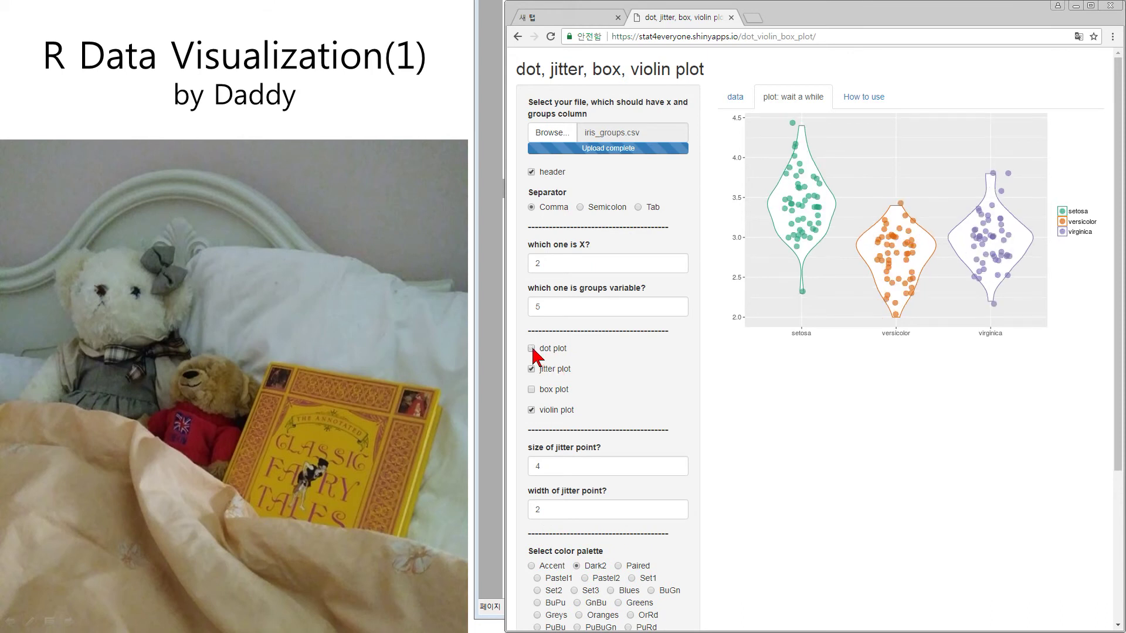
pyautogui.click(563, 390)
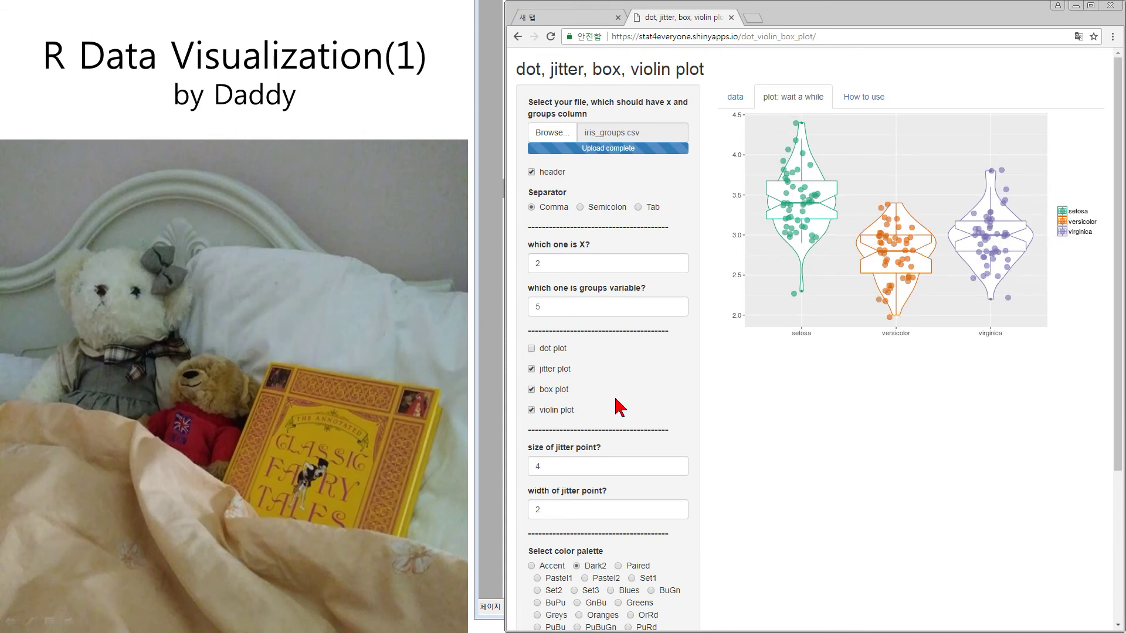
pyautogui.click(570, 412)
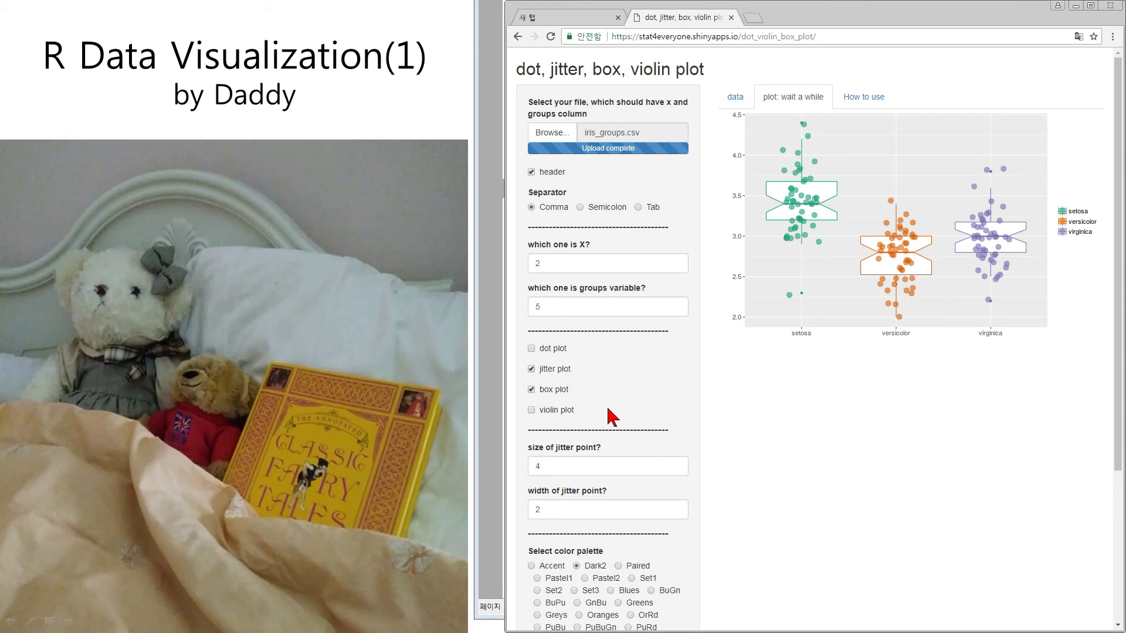
# - Remove the box plots and set jitter point size 3 and jitter width 3
pyautogui.click(558, 390)
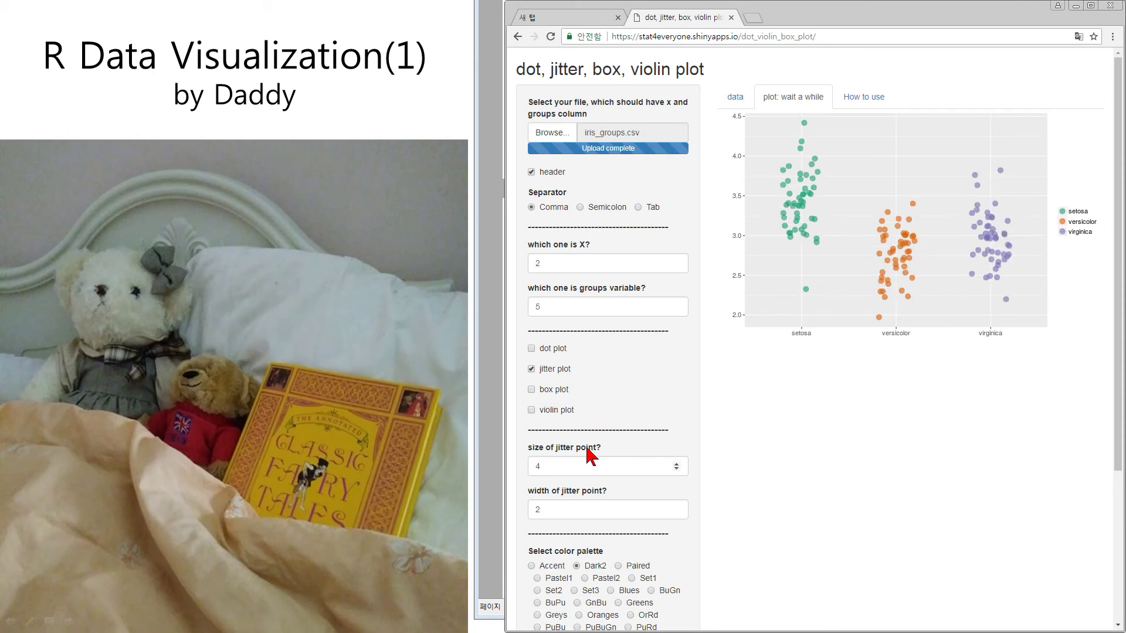
pyautogui.moveTo(557, 472); pyautogui.dragTo(513, 469)
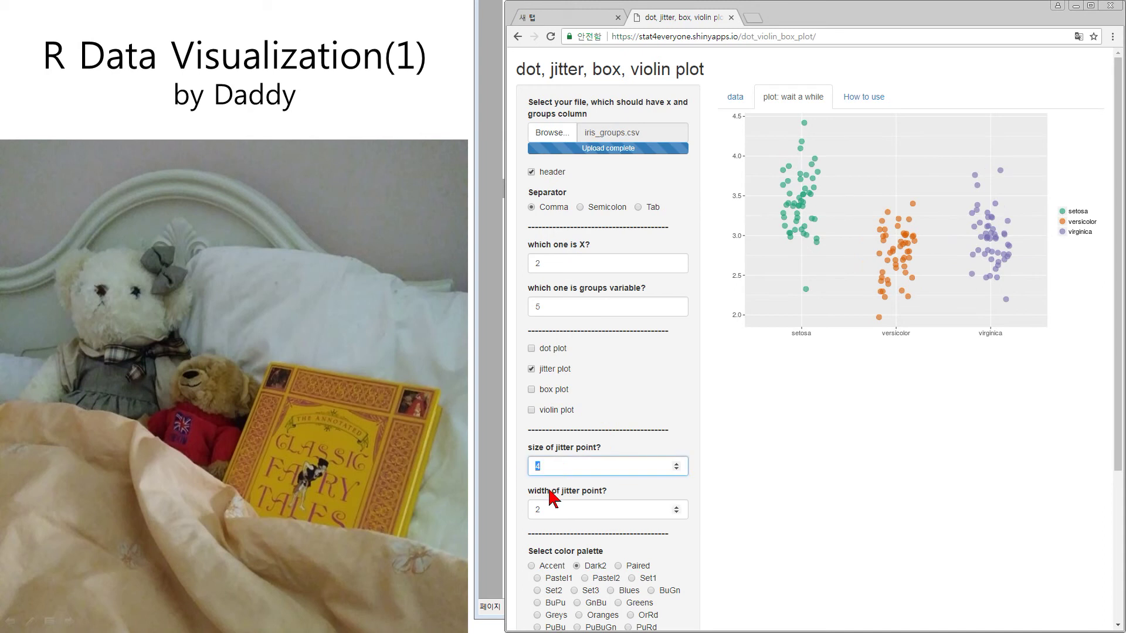
pyautogui.write('3')
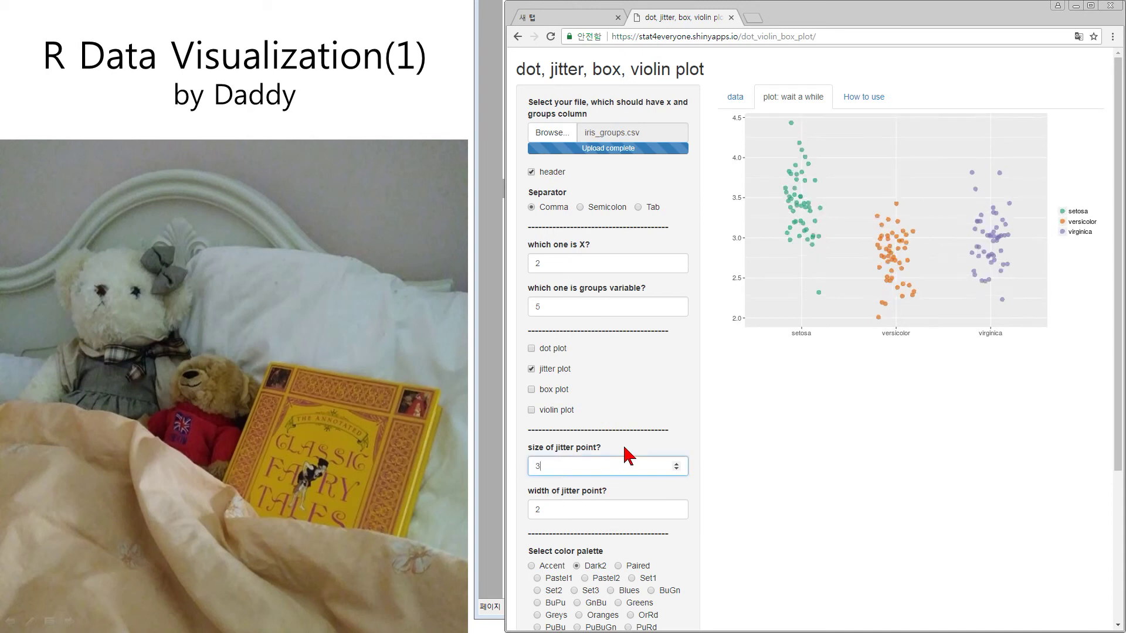
pyautogui.moveTo(559, 516); pyautogui.dragTo(529, 517)
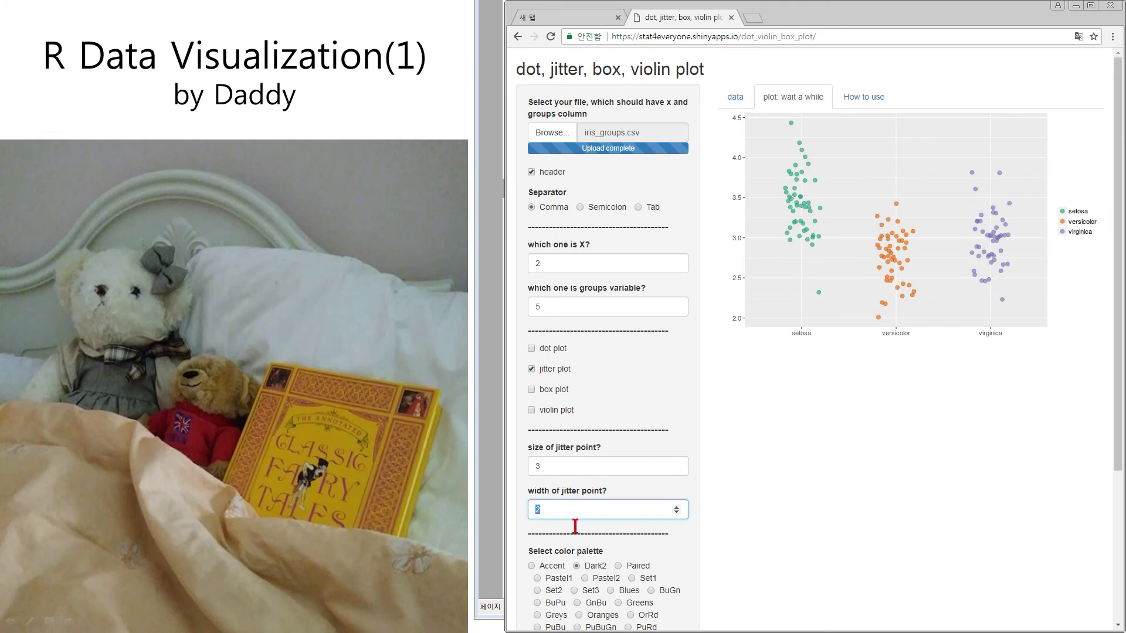
pyautogui.write('4')
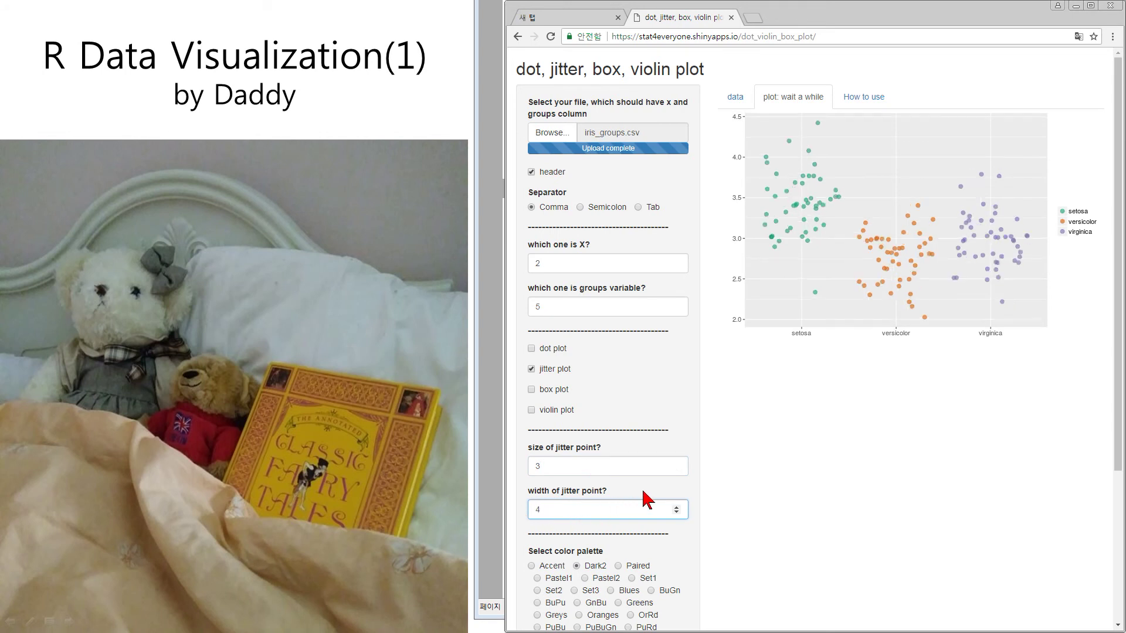
pyautogui.moveTo(560, 517); pyautogui.dragTo(539, 516)
pyautogui.write('3')
pyautogui.click(636, 495)
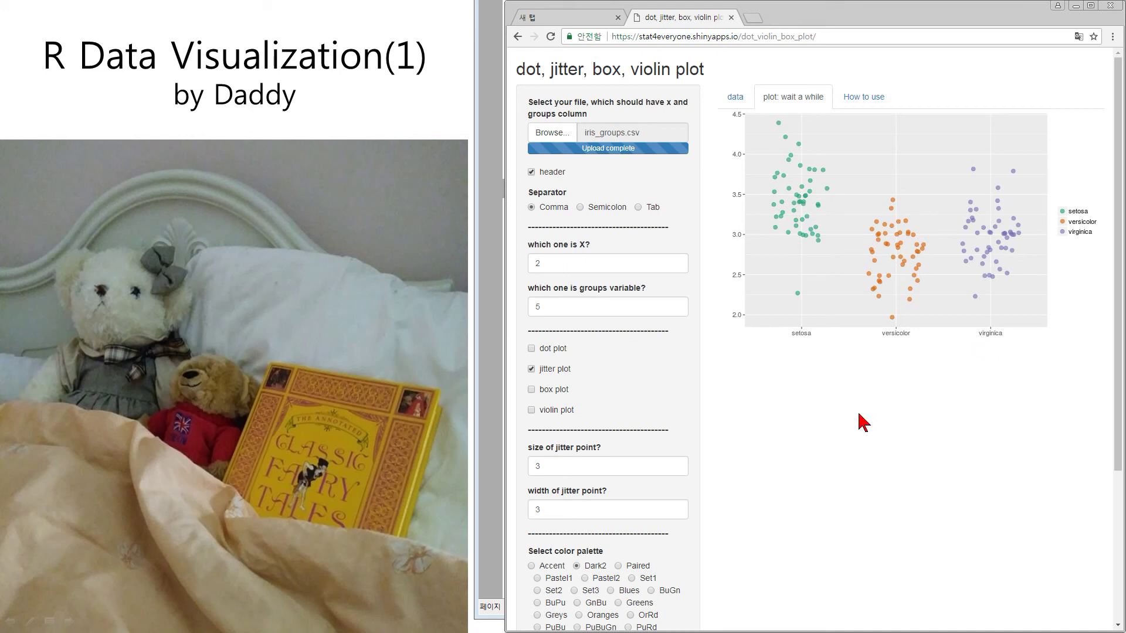
# - Try the Paired, Pastel1 and Spectral colour palettes on the jitter plot
pyautogui.scroll(-2, 715, 398)
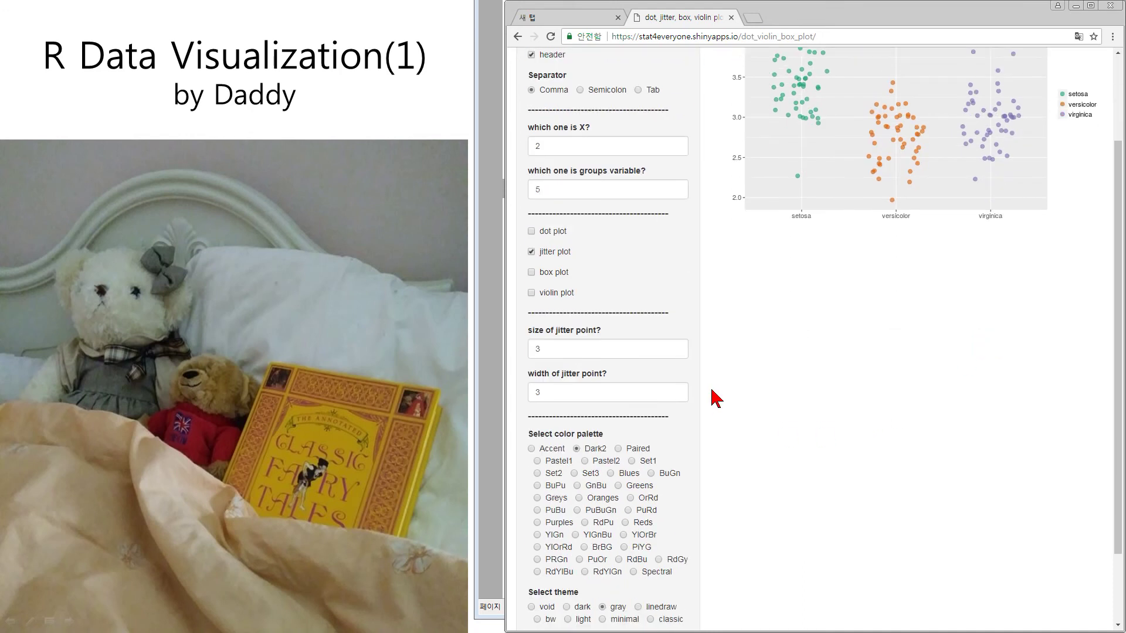
pyautogui.click(646, 448)
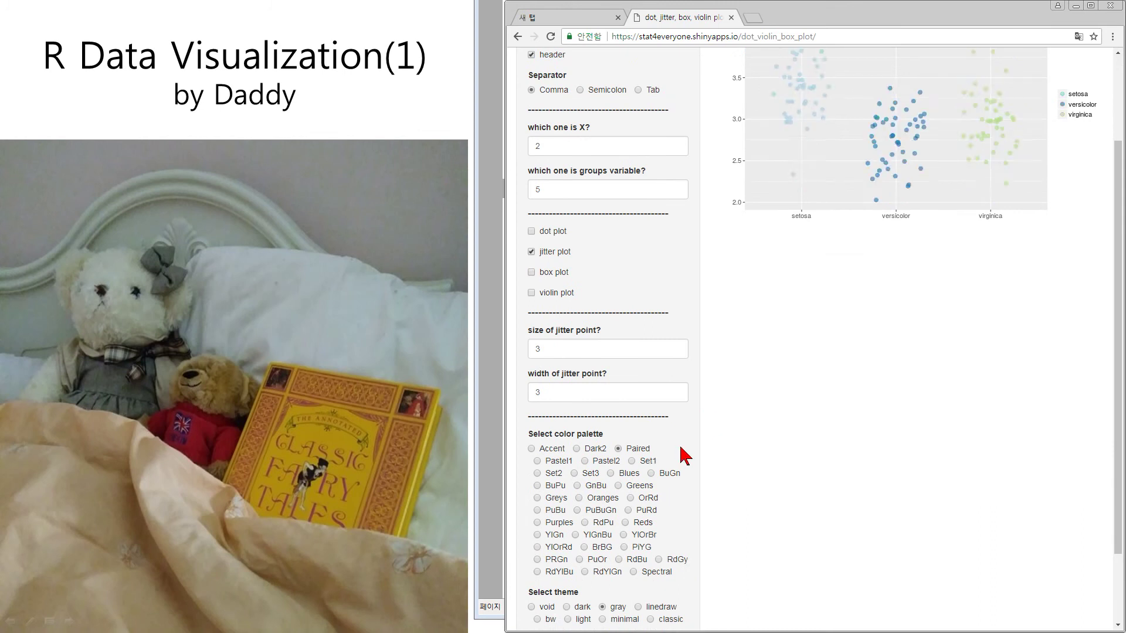
pyautogui.click(557, 463)
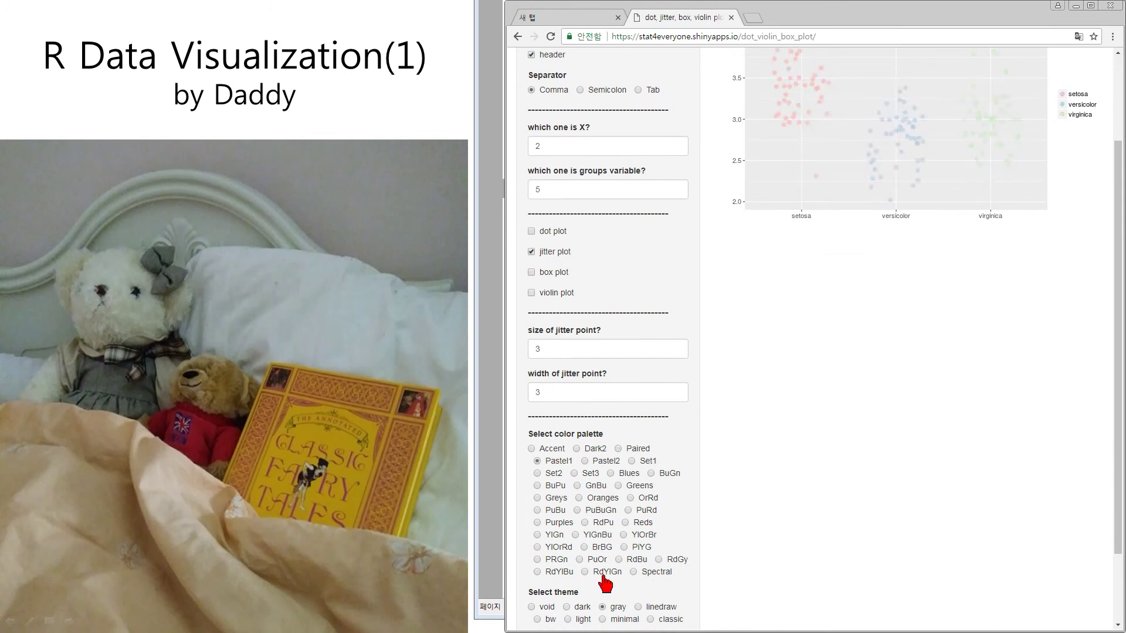
pyautogui.click(652, 574)
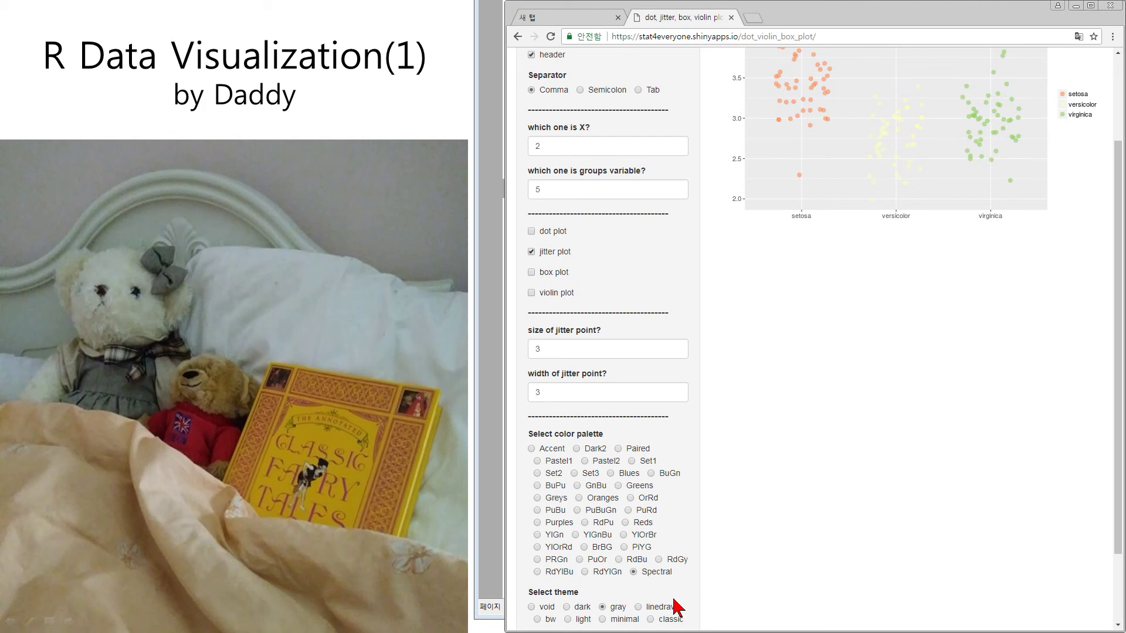
# - Preview the dark theme, then apply the classic theme to the plot
pyautogui.click(583, 607)
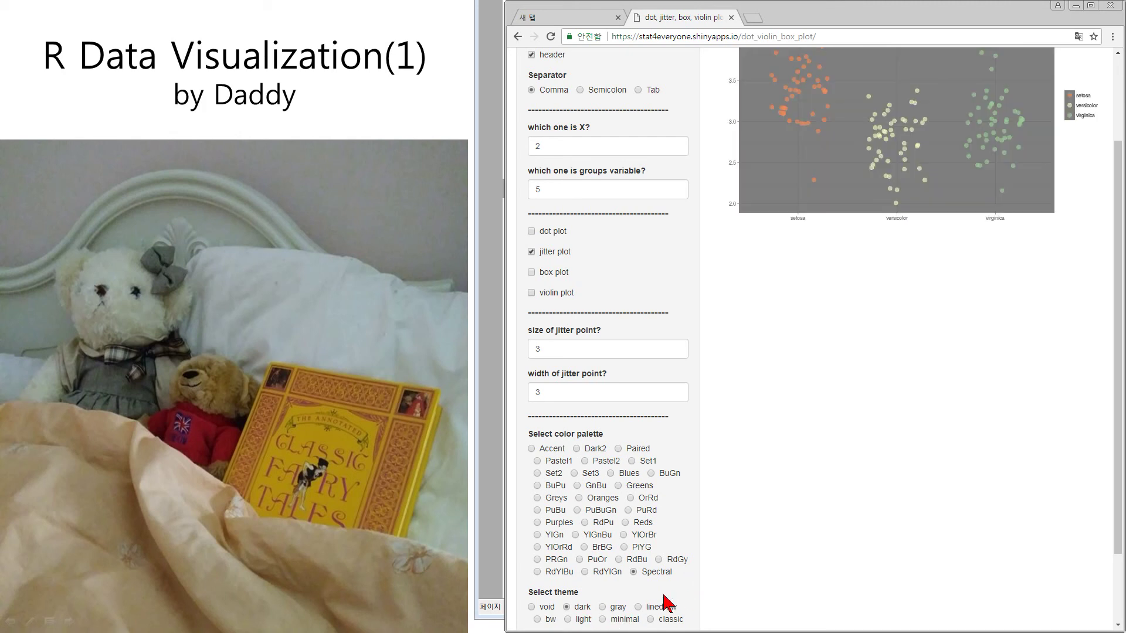
pyautogui.click(672, 619)
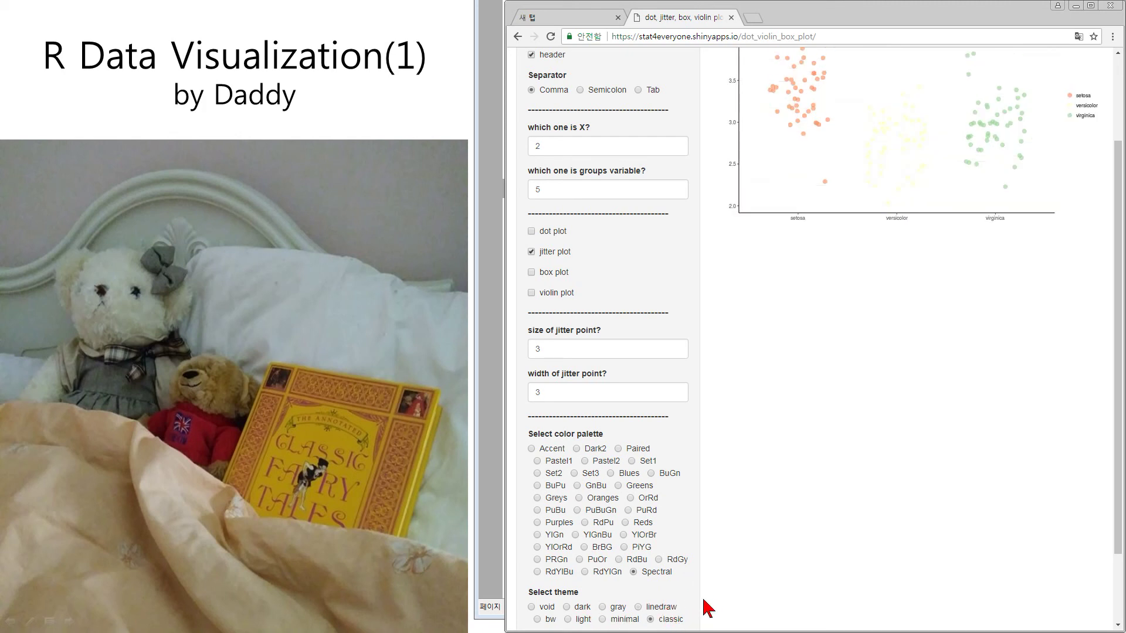
pyautogui.scroll(2, 712, 601)
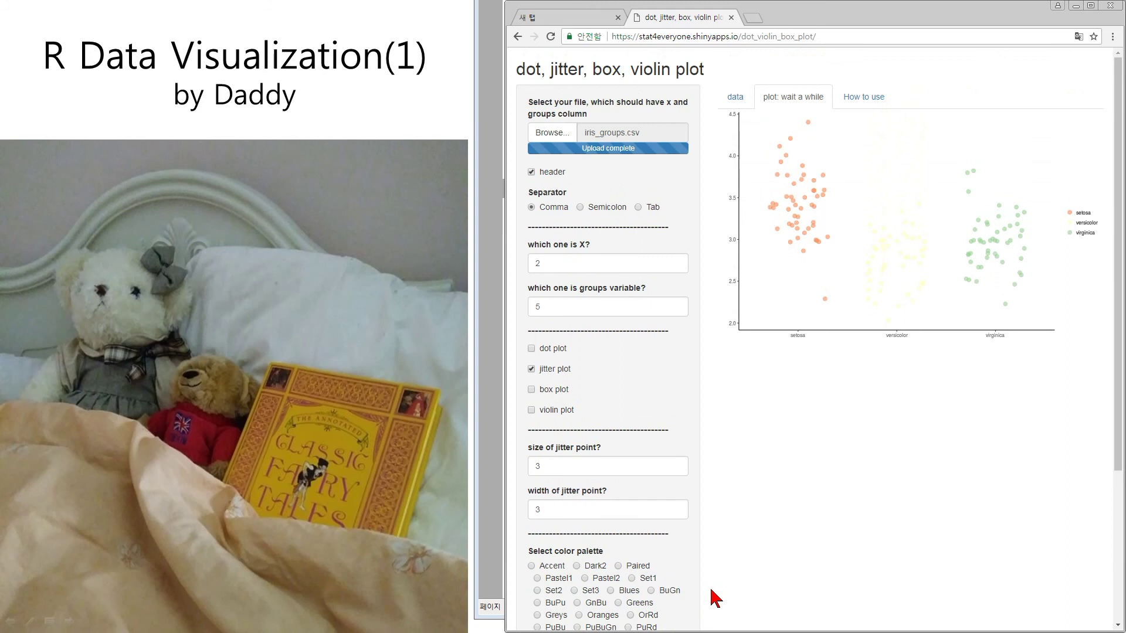
# - Recolour the species points with the Dark2 palette
pyautogui.click(596, 565)
pyautogui.scroll(-1, 733, 577)
pyautogui.scroll(-3, 730, 581)
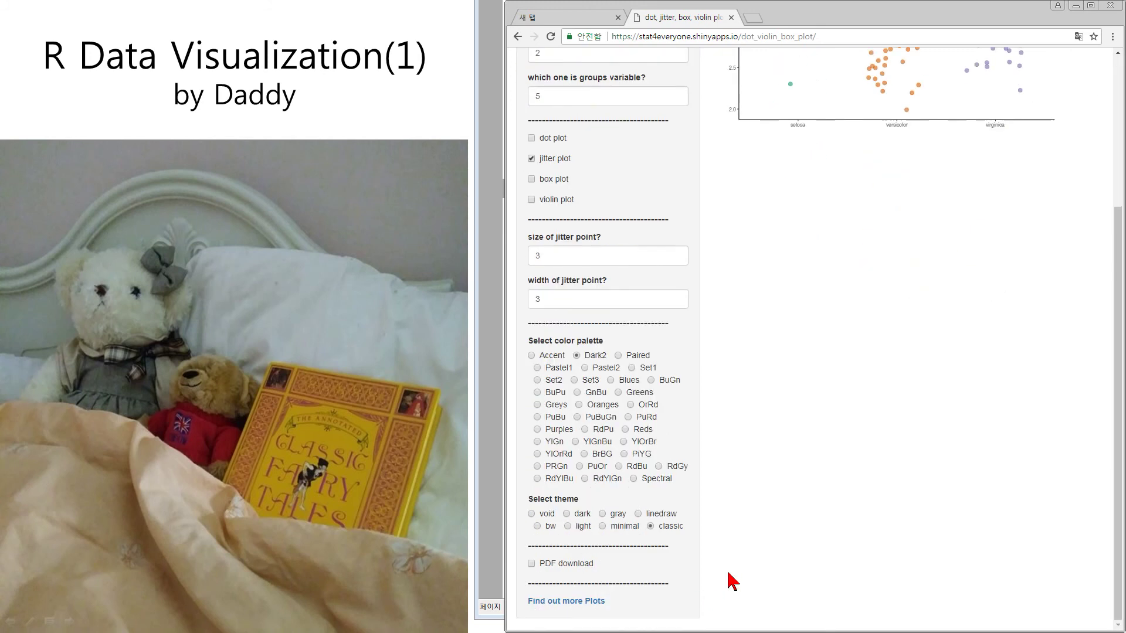
# - Enable the PDF download options and download the plot as a PDF
pyautogui.click(532, 564)
pyautogui.scroll(-1, 633, 578)
pyautogui.scroll(-2, 637, 577)
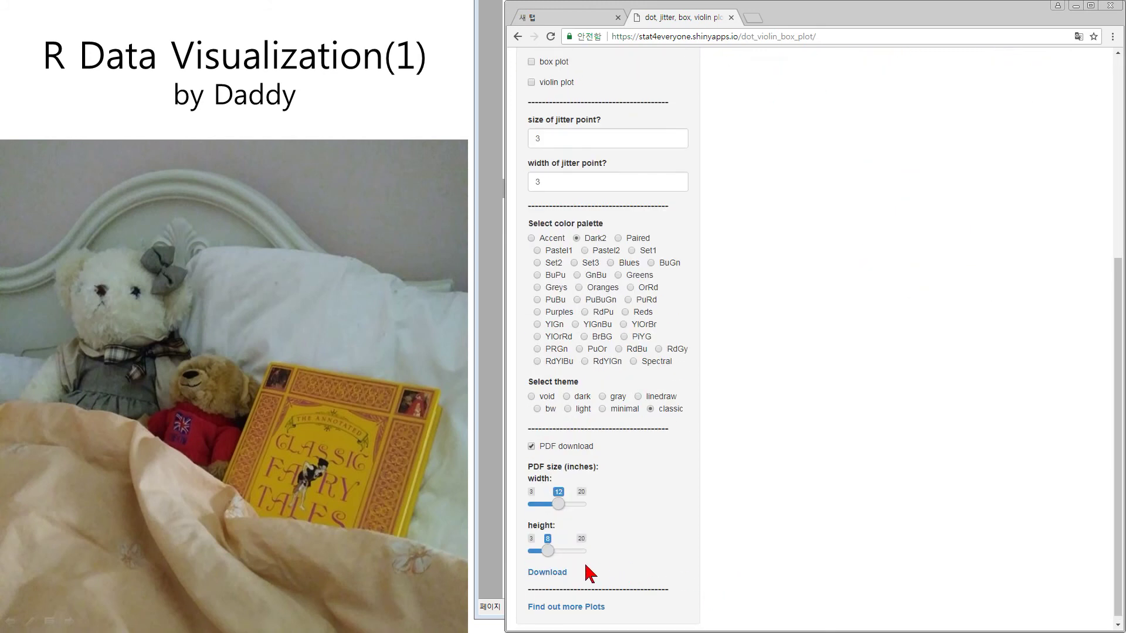
pyautogui.click(553, 575)
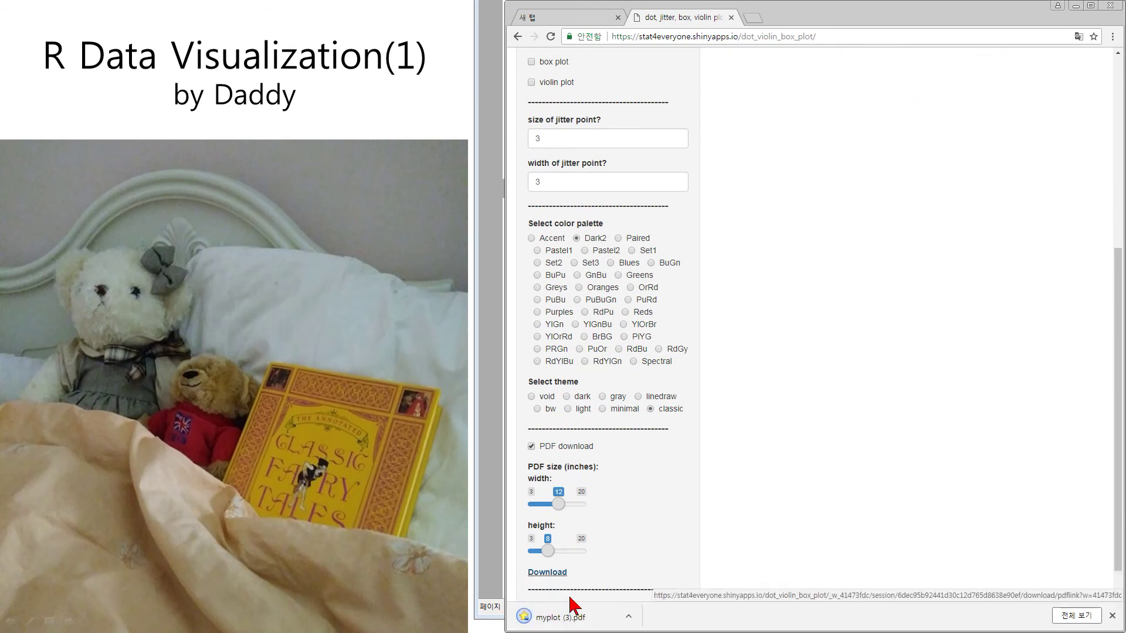
# - Open myplot (3).pdf and switch between it and the app page
pyautogui.click(575, 618)
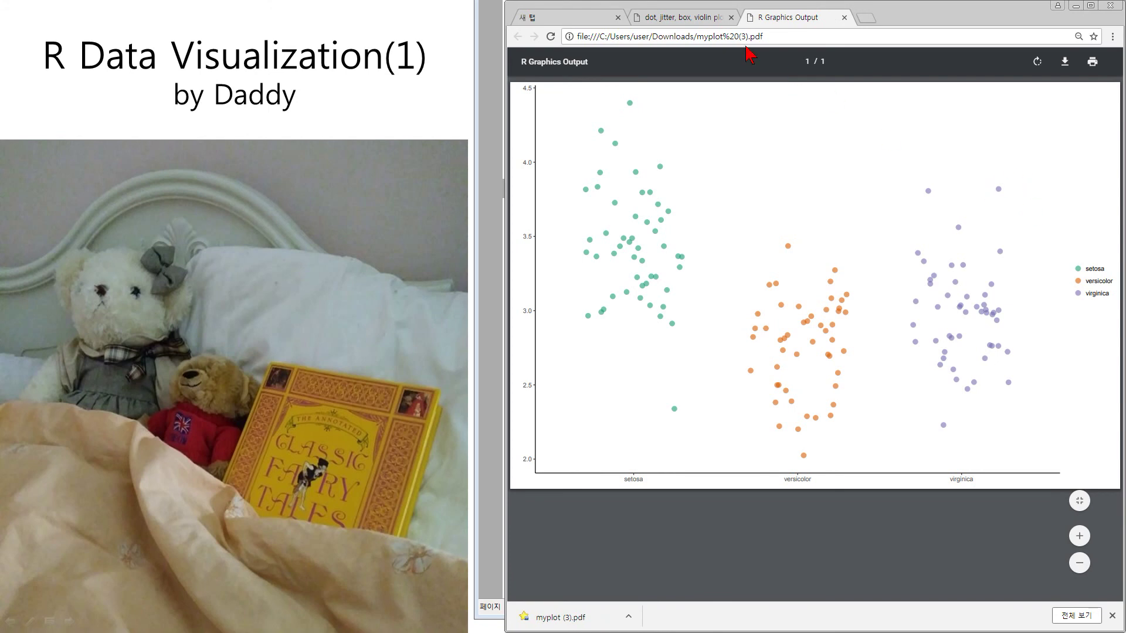
pyautogui.click(701, 19)
pyautogui.scroll(5, 912, 282)
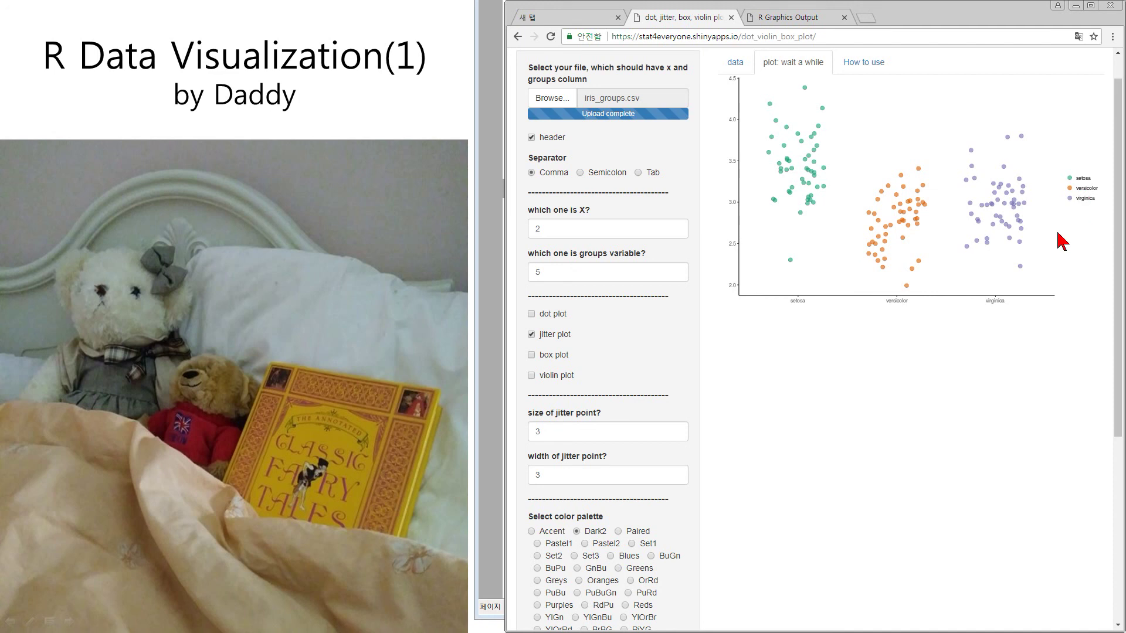
pyautogui.click(793, 18)
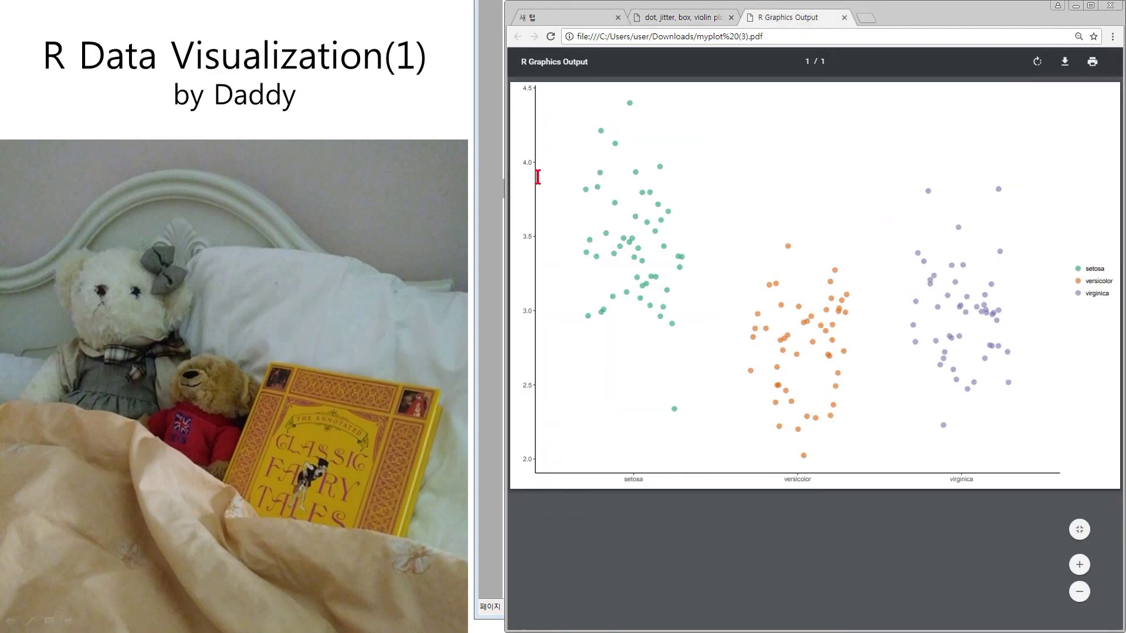
# - Set the PDF size to 9 by 6 inches and download the plot again
pyautogui.click(650, 17)
pyautogui.scroll(-5, 741, 440)
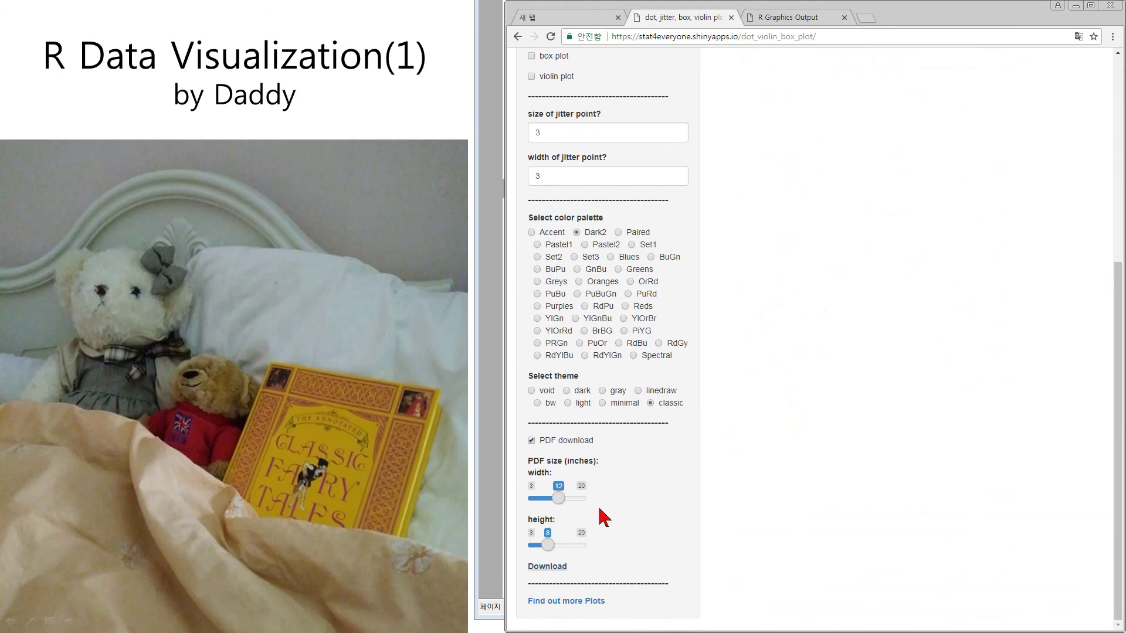
pyautogui.moveTo(546, 498); pyautogui.dragTo(553, 500)
pyautogui.moveTo(553, 546); pyautogui.dragTo(551, 545)
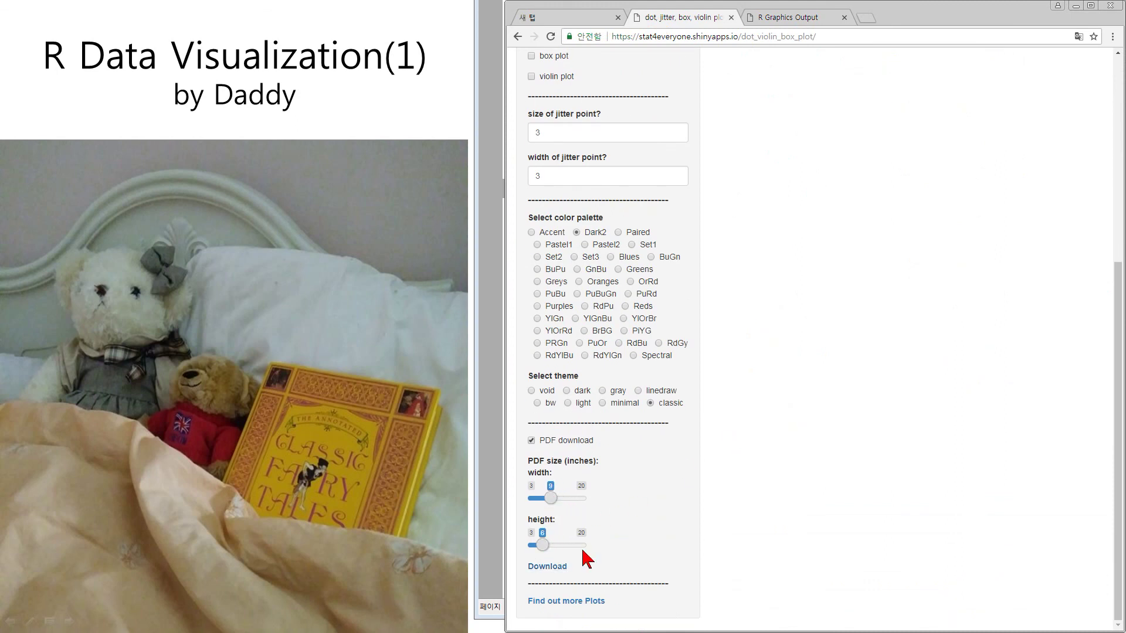
pyautogui.click(562, 568)
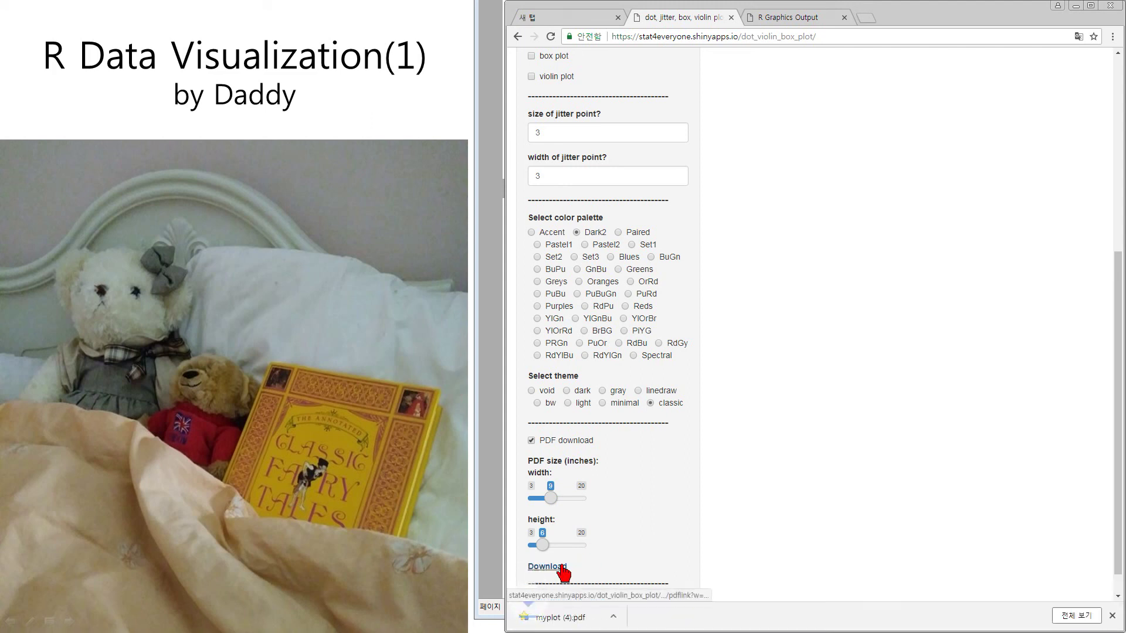
# - Open myplot (4).pdf and compare it with the earlier, larger PDF
pyautogui.click(560, 617)
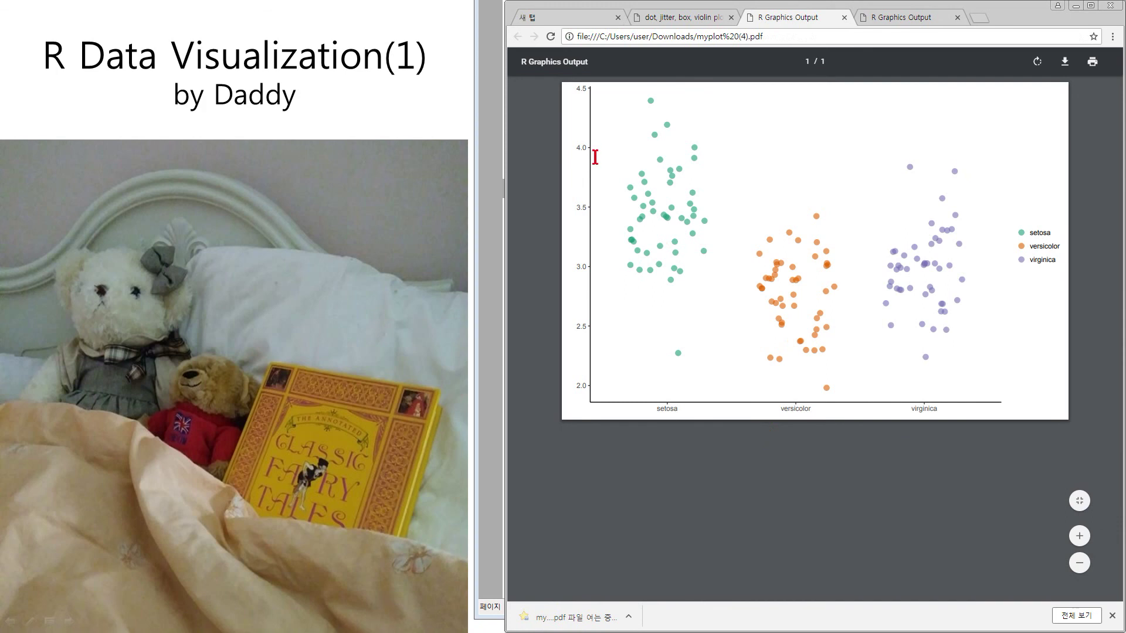
pyautogui.click(885, 25)
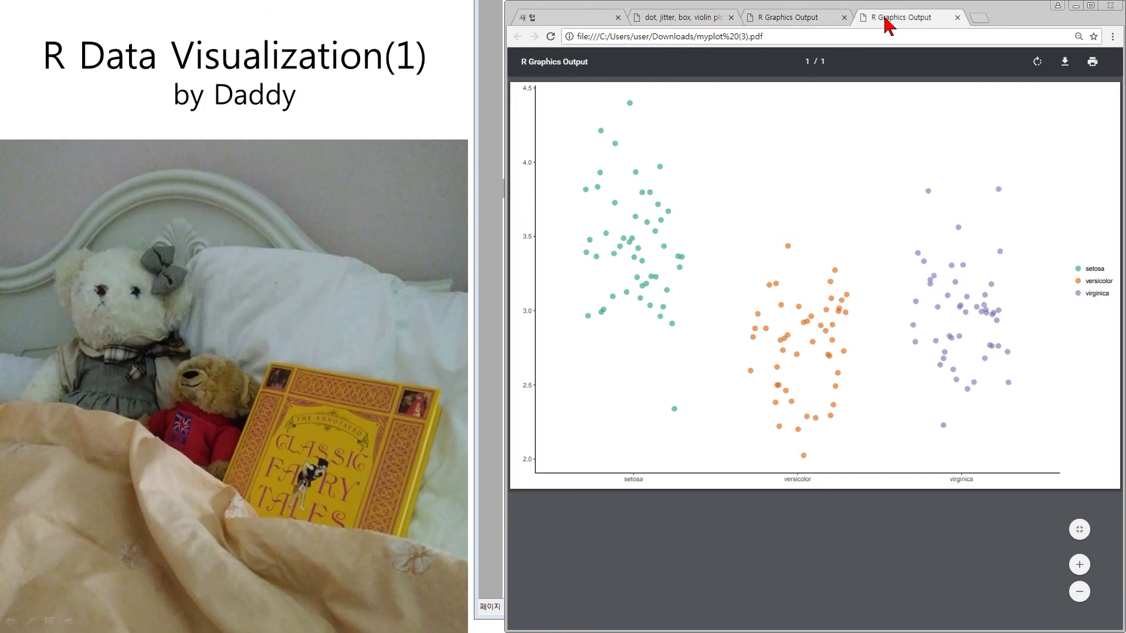
pyautogui.click(786, 19)
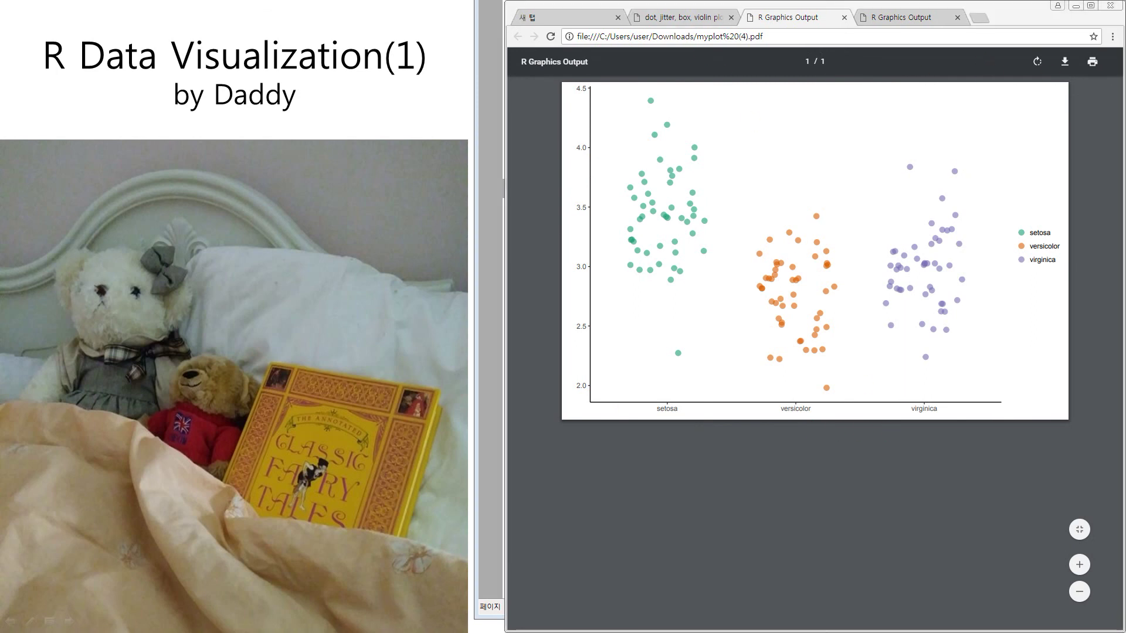
# - Reduce the PDF height to 5 inches, download it, and open myplot (5).pdf
pyautogui.hotkey('ctrl', 'shift', 'Tab')
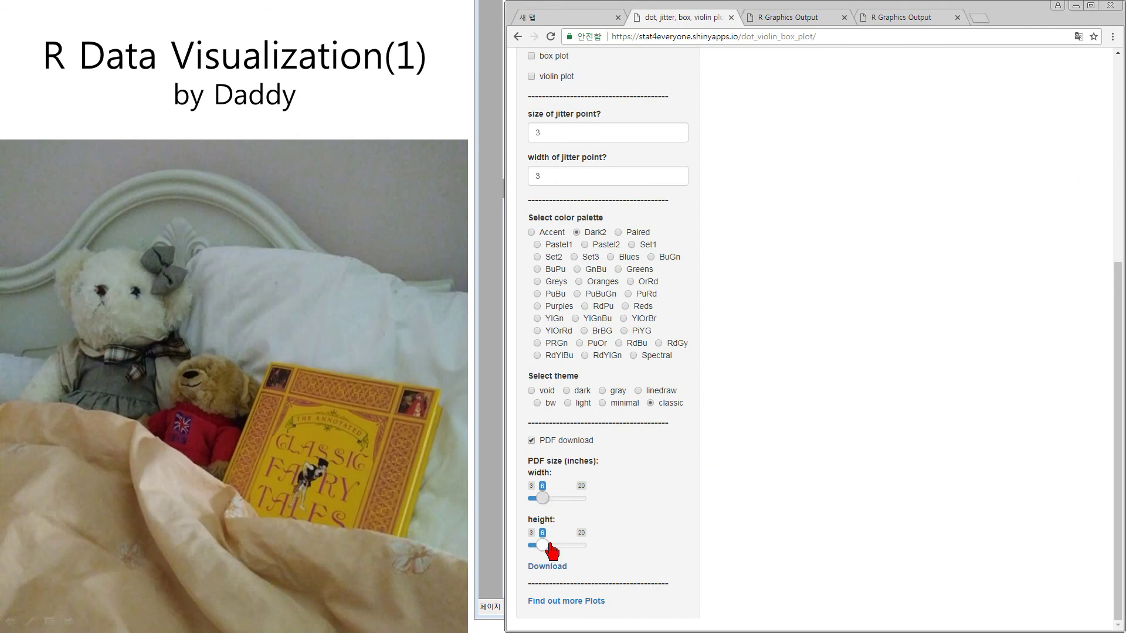
pyautogui.moveTo(543, 546); pyautogui.dragTo(539, 546)
pyautogui.click(555, 570)
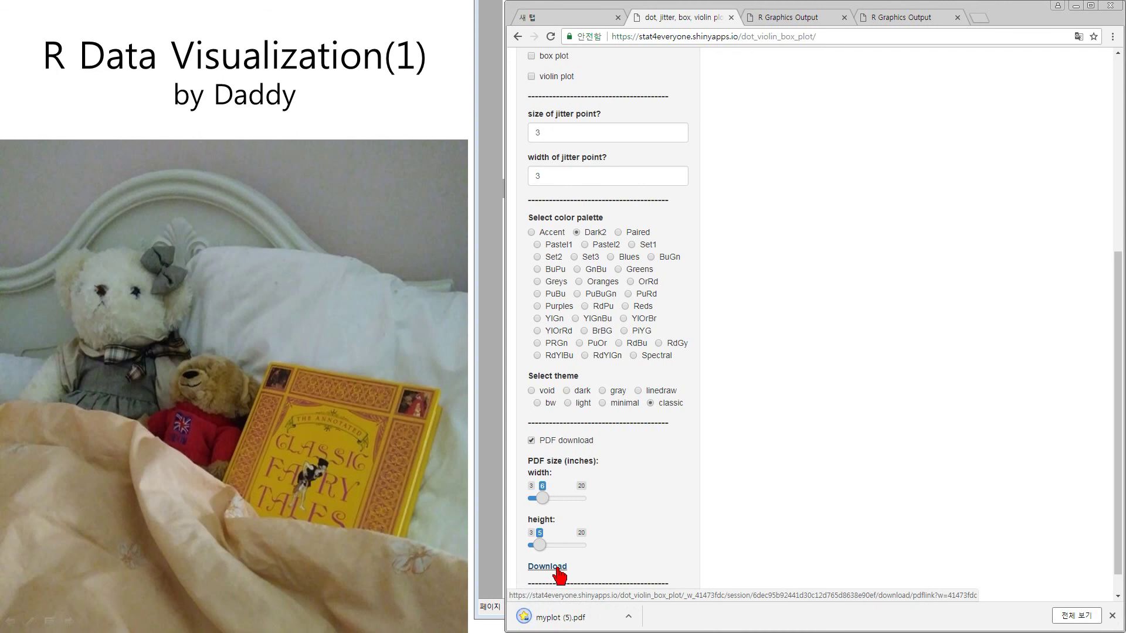
pyautogui.click(578, 620)
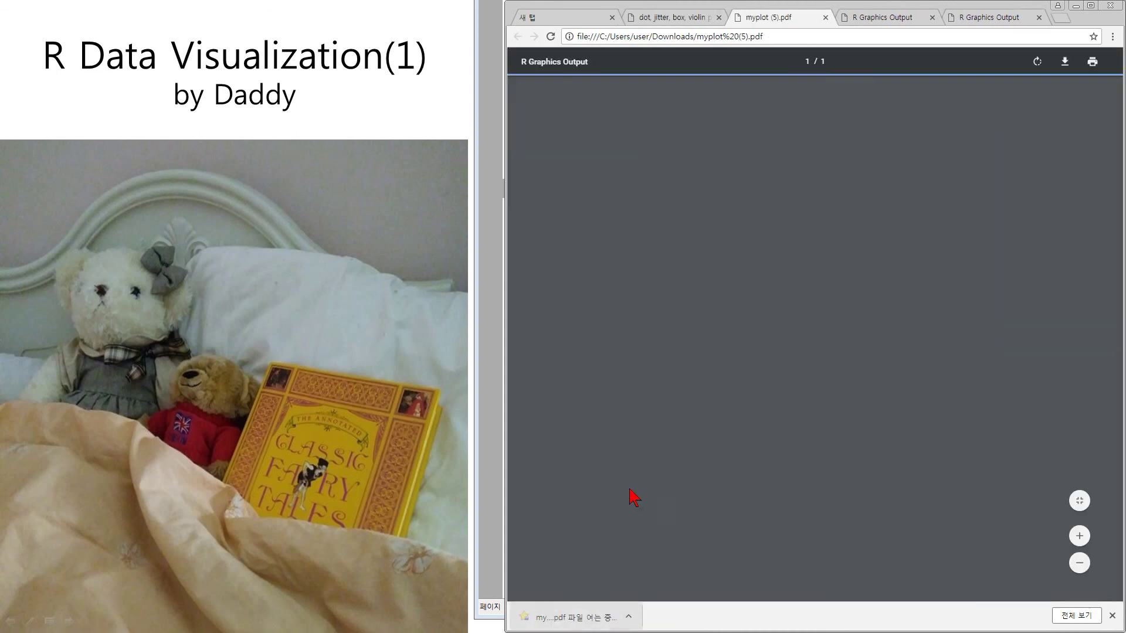